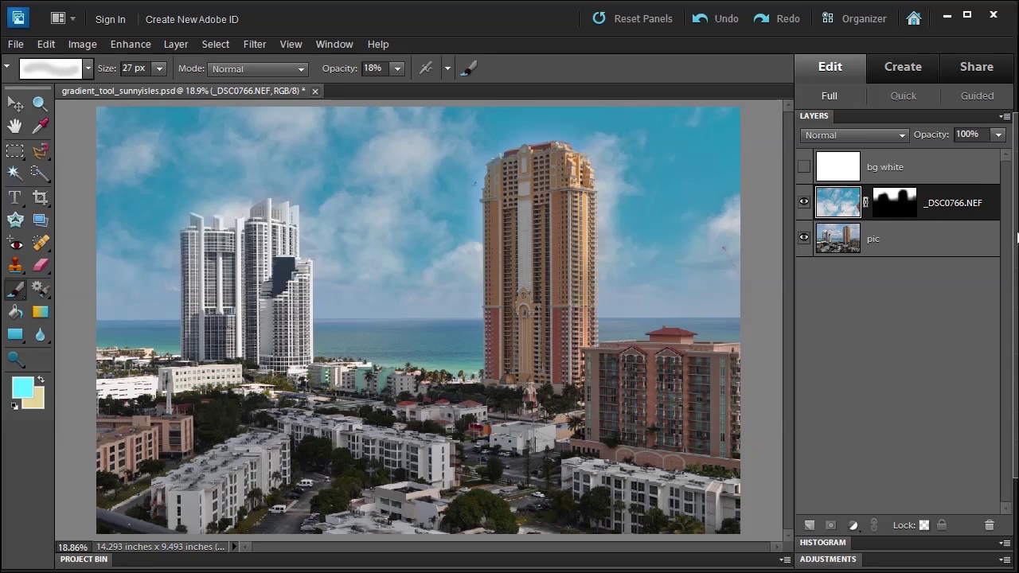
# Delete the masked _DSC0766.NEF sky layer, leaving only the pic and bg white layers.
pyautogui.press('Delete')
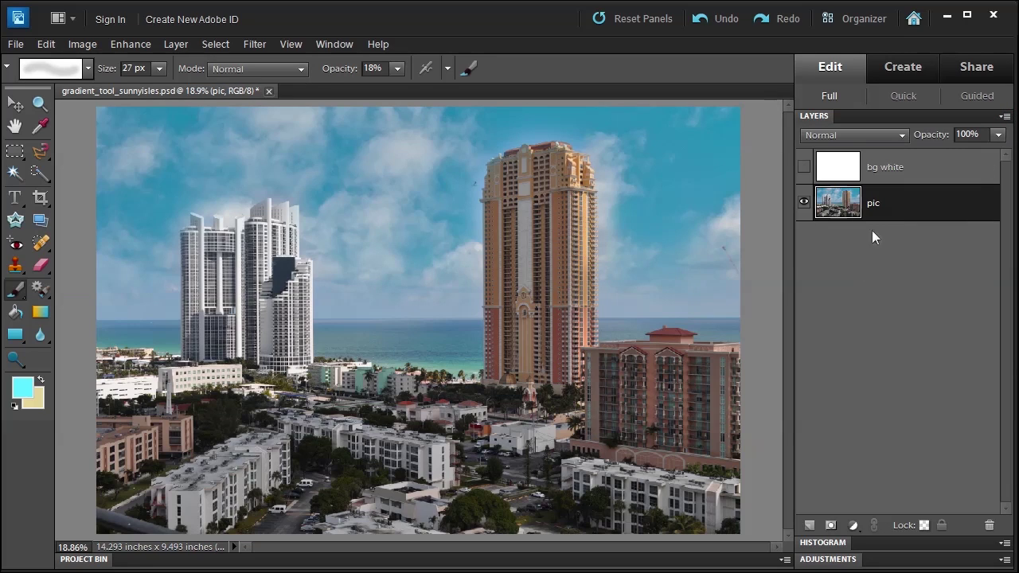
# Add a Gradient Map adjustment layer above pic using the Steel Blue gradient preset.
pyautogui.click(852, 526)
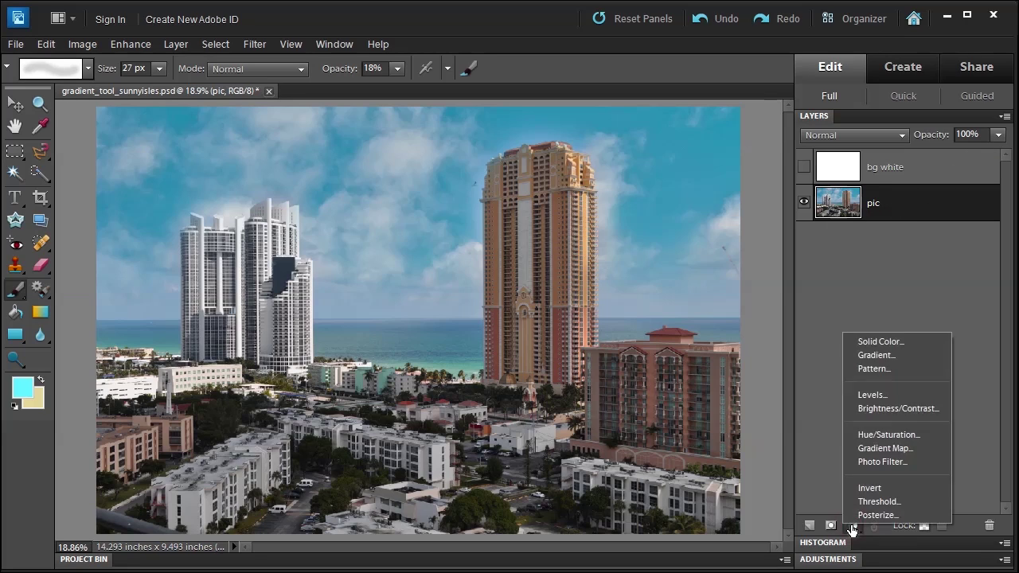
pyautogui.click(872, 451)
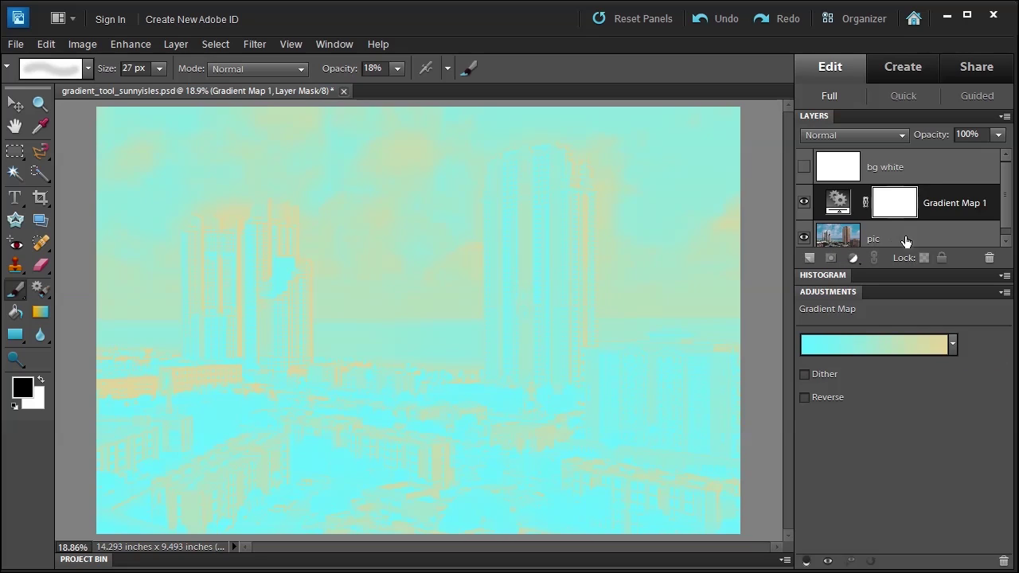
pyautogui.click(860, 349)
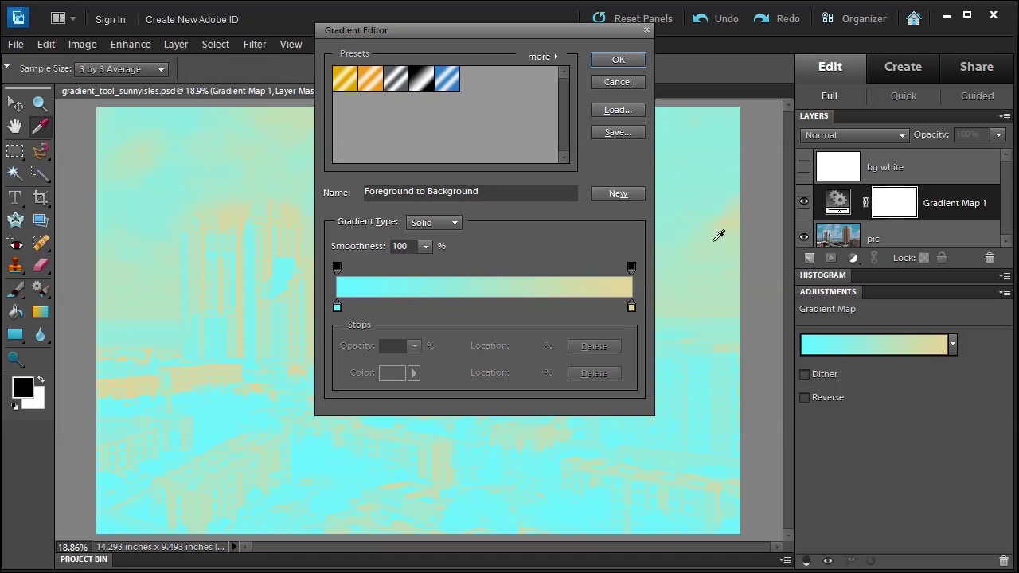
pyautogui.click(446, 79)
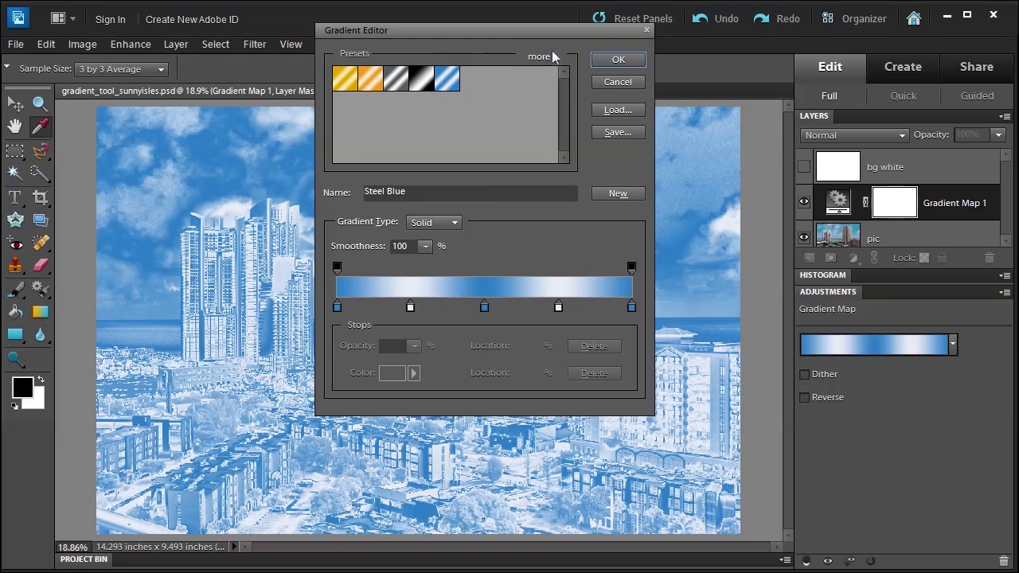
pyautogui.click(615, 61)
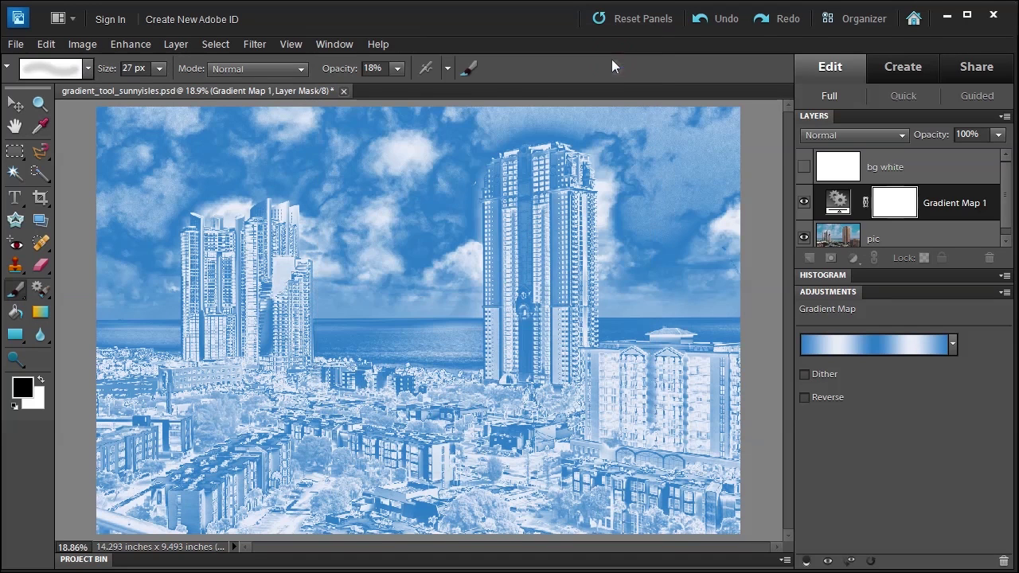
pyautogui.click(834, 294)
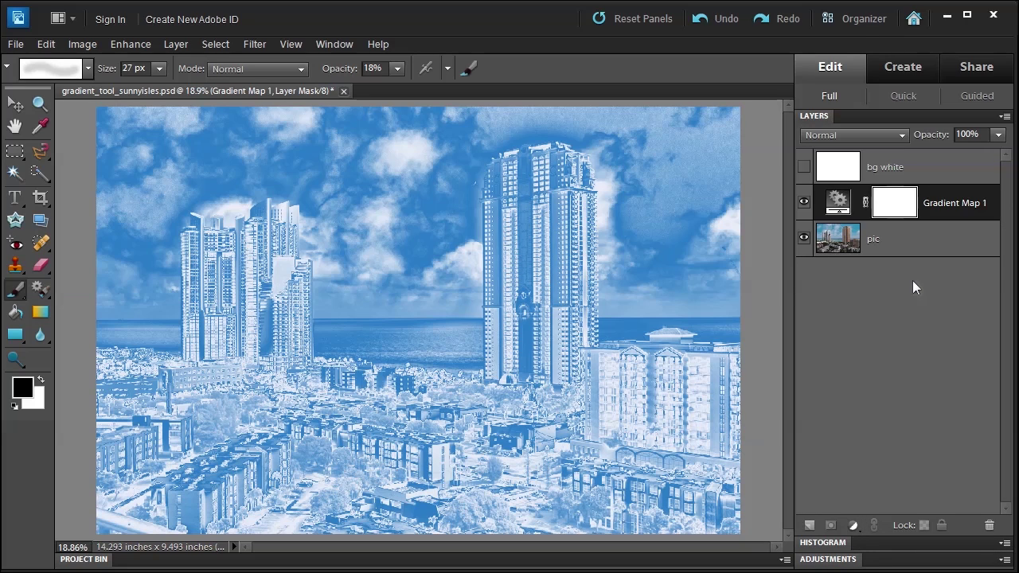
# Duplicate pic, give the copy a grainy Filter Gallery effect, and set its opacity to 65%.
pyautogui.click(829, 238)
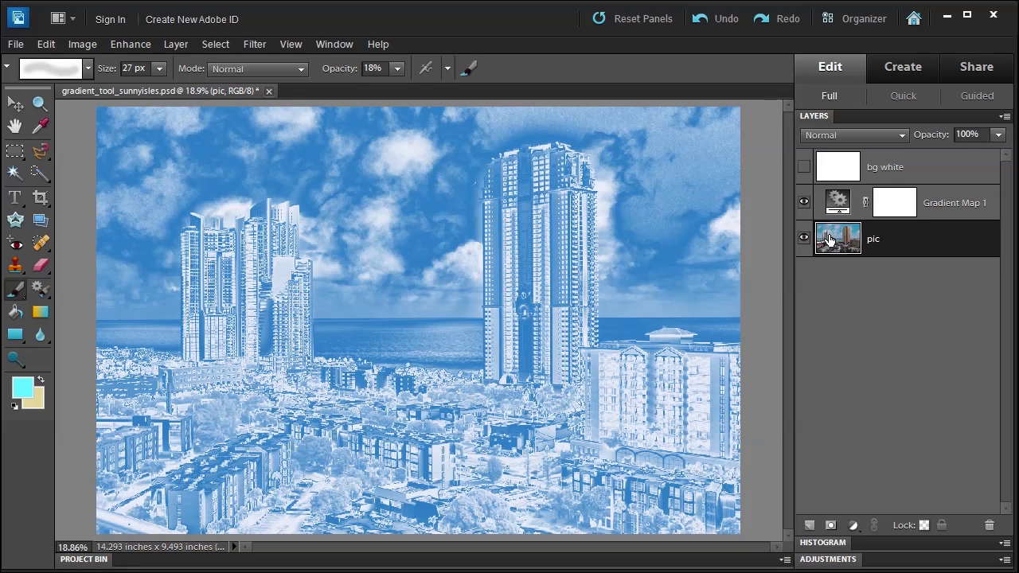
pyautogui.hotkey('ctrl', 'j')
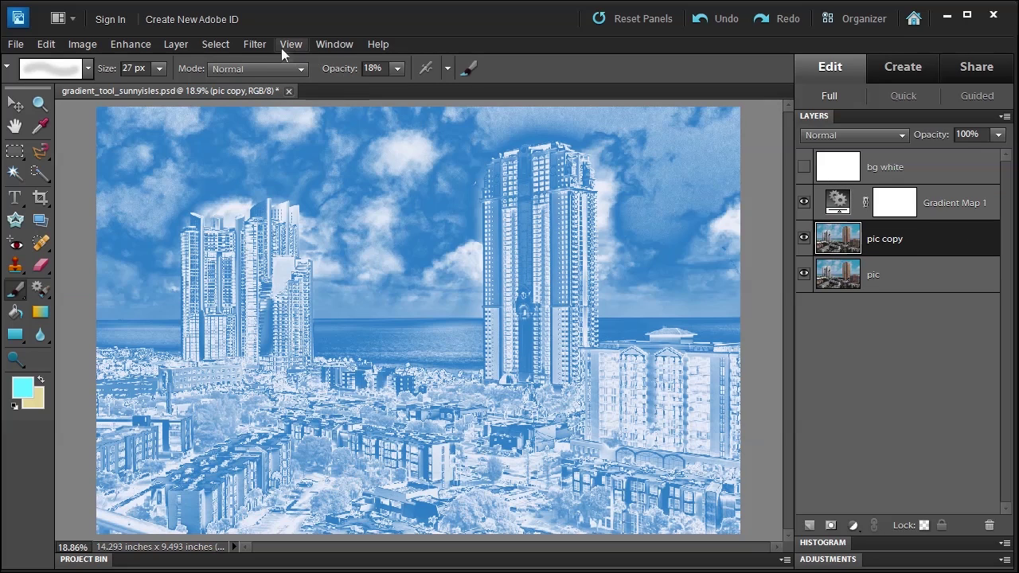
pyautogui.click(255, 45)
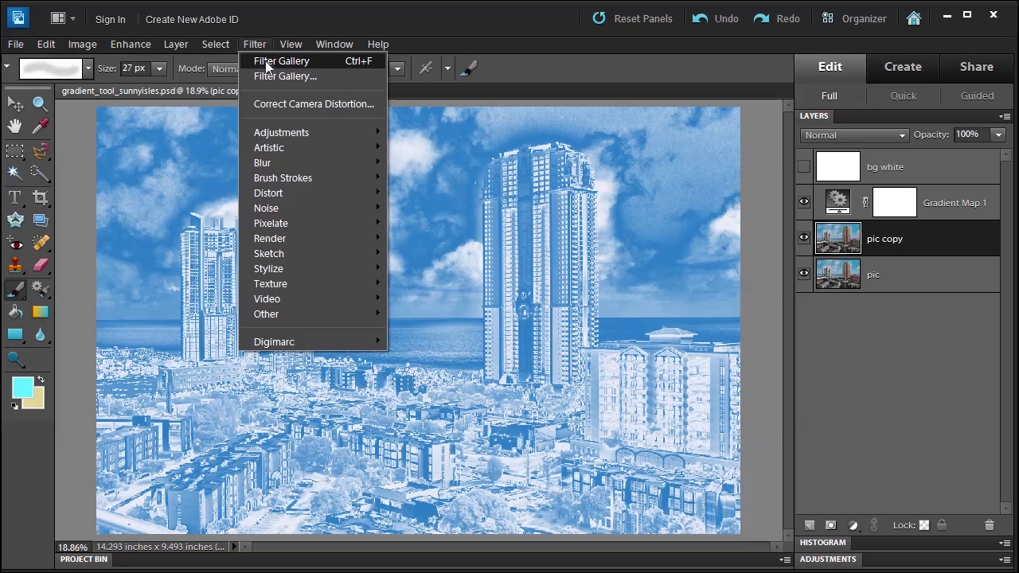
pyautogui.click(266, 63)
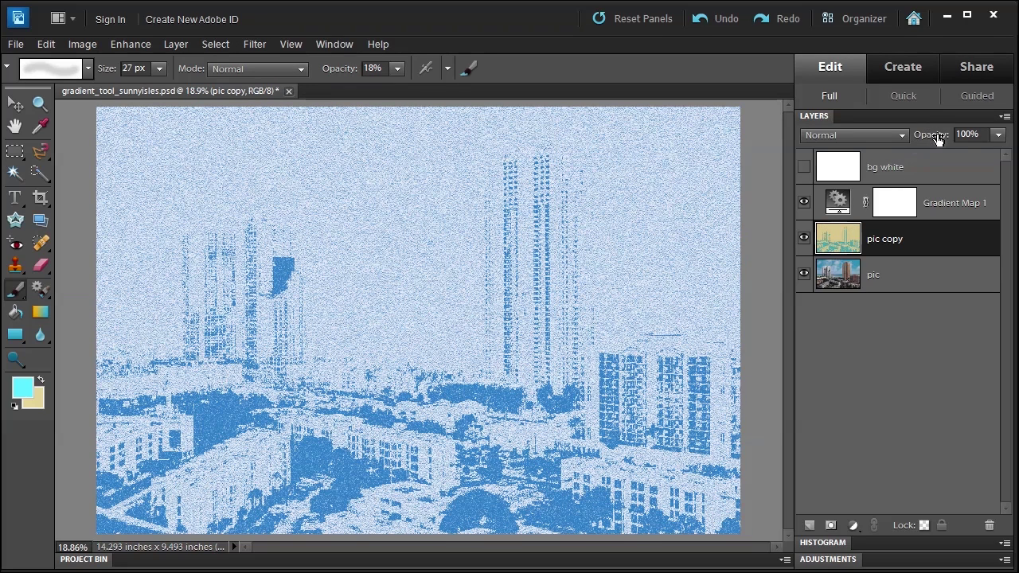
pyautogui.moveTo(938, 139); pyautogui.dragTo(909, 140)
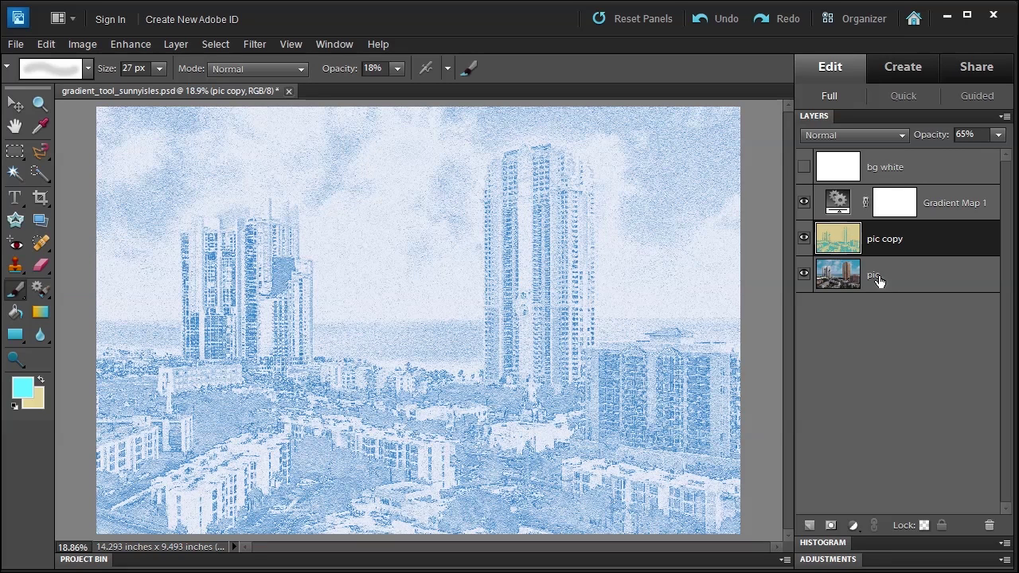
pyautogui.doubleClick(836, 204)
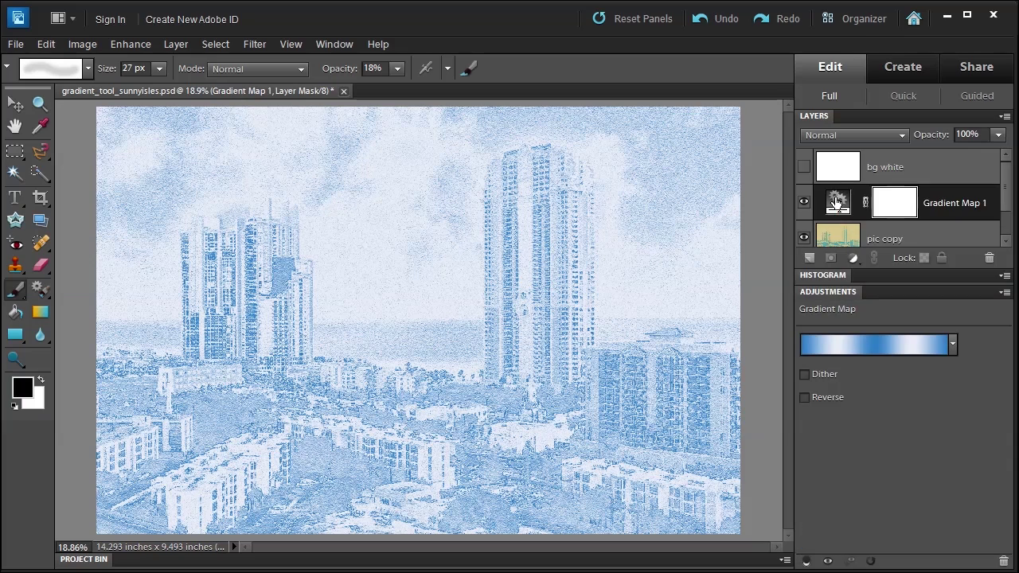
pyautogui.click(859, 347)
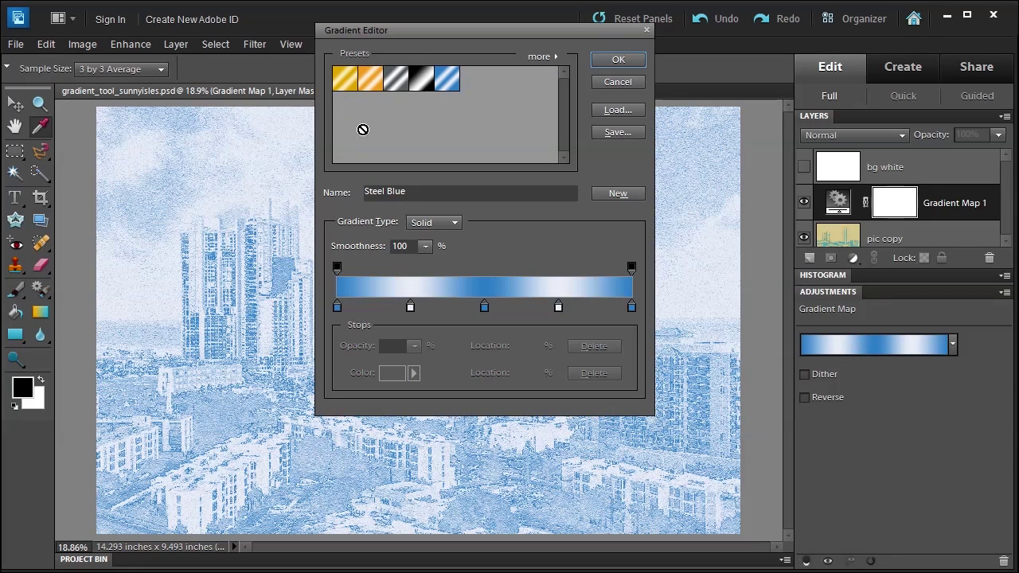
pyautogui.click(394, 79)
pyautogui.click(421, 79)
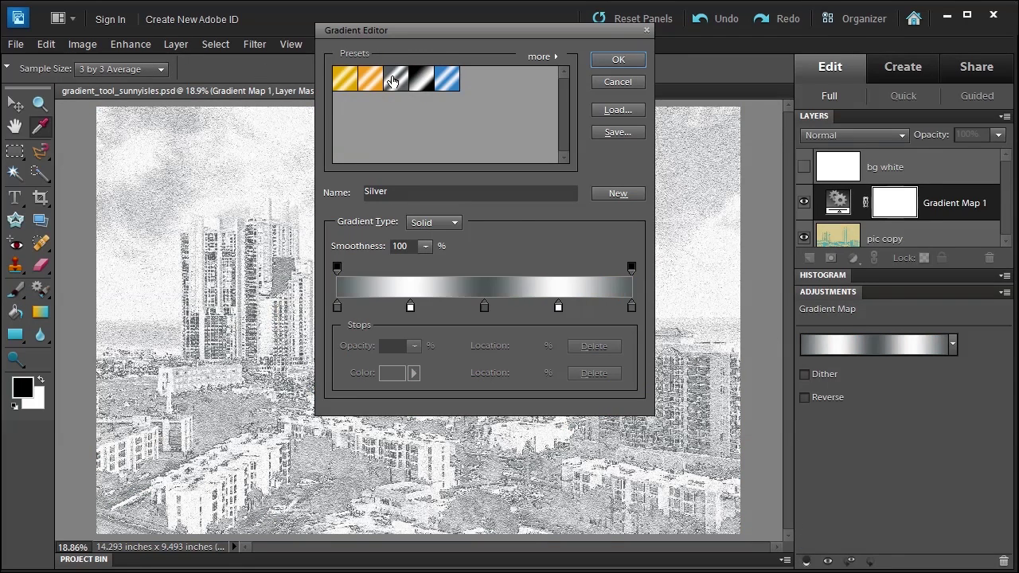
pyautogui.click(610, 64)
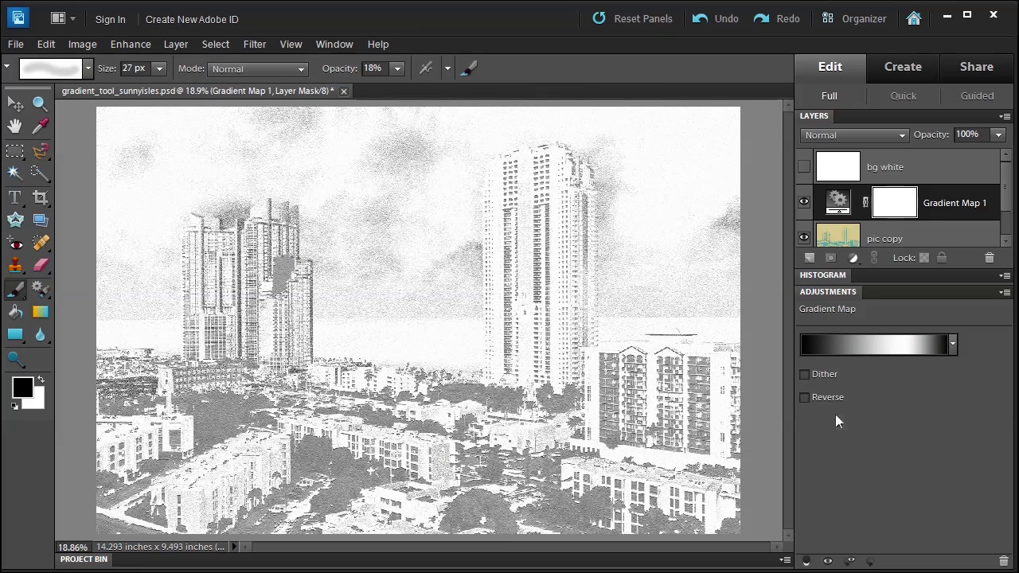
# Undo the recent edits back to the state with the masked sky layer.
pyautogui.click(714, 21)
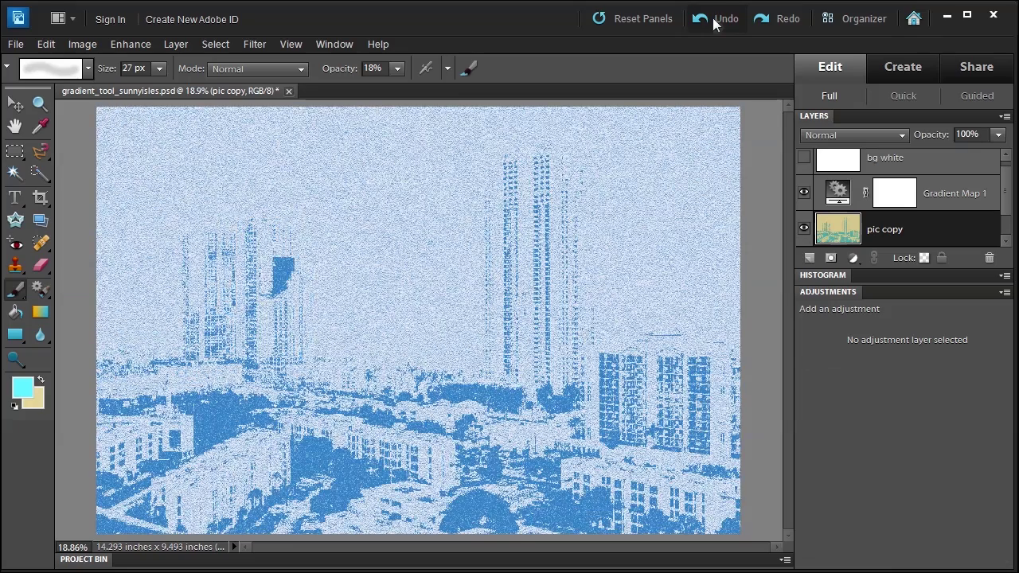
pyautogui.click(714, 22)
pyautogui.click(714, 22)
pyautogui.click(714, 22)
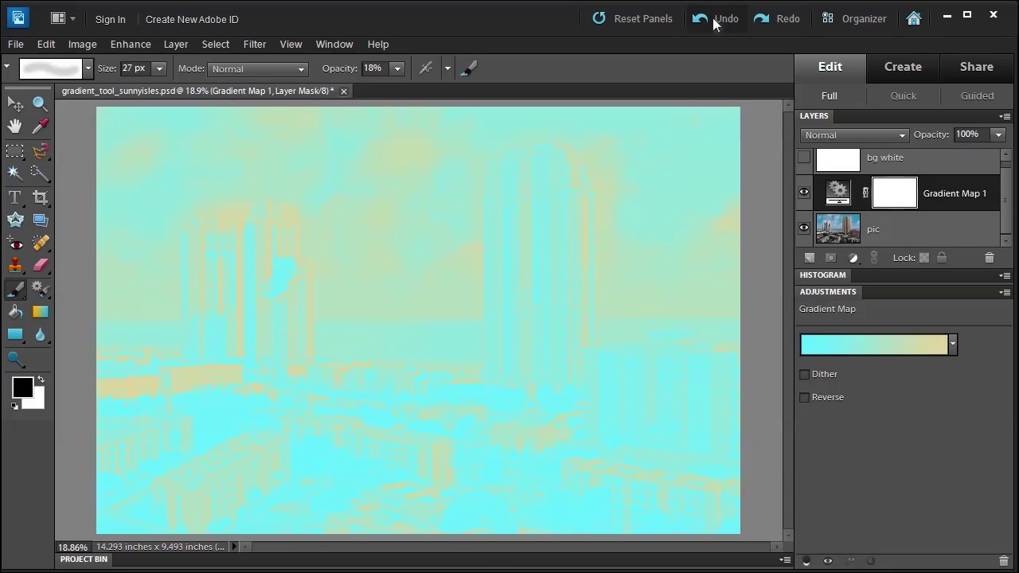
pyautogui.click(714, 22)
pyautogui.click(714, 21)
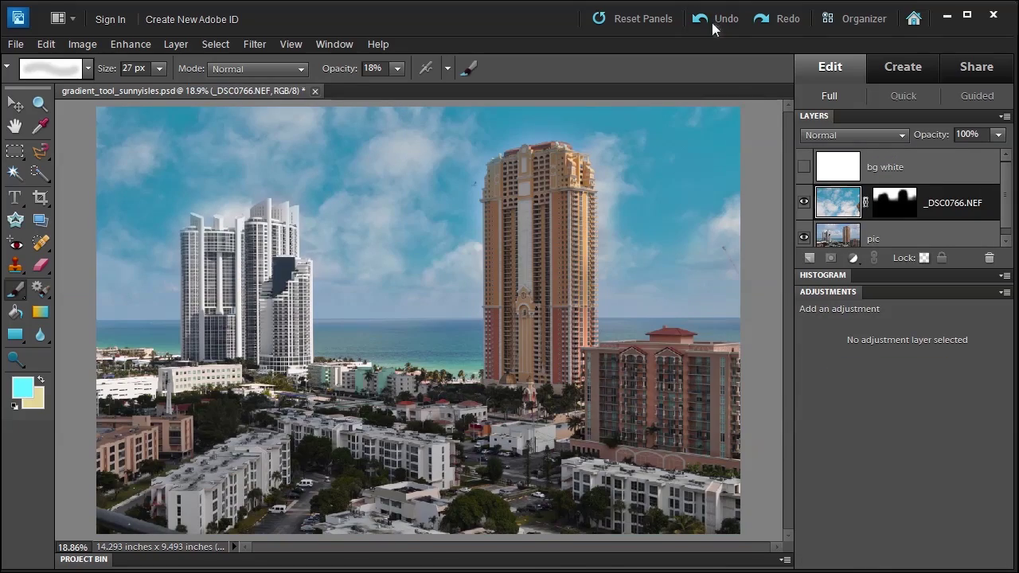
# Delete the _DSC0766.NEF sky layer's mask so the full sky covers the city.
pyautogui.click(844, 293)
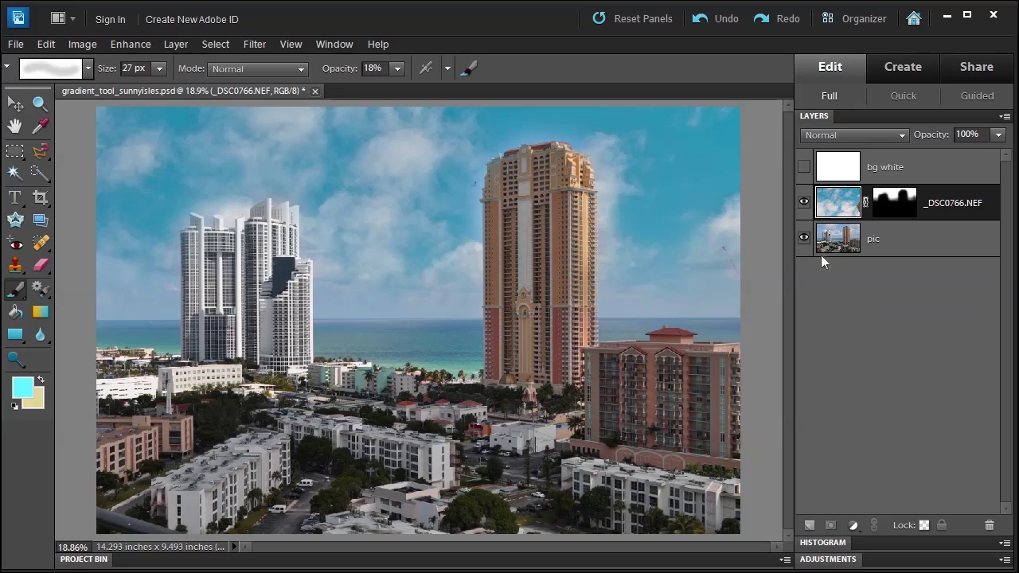
pyautogui.rightClick(897, 209)
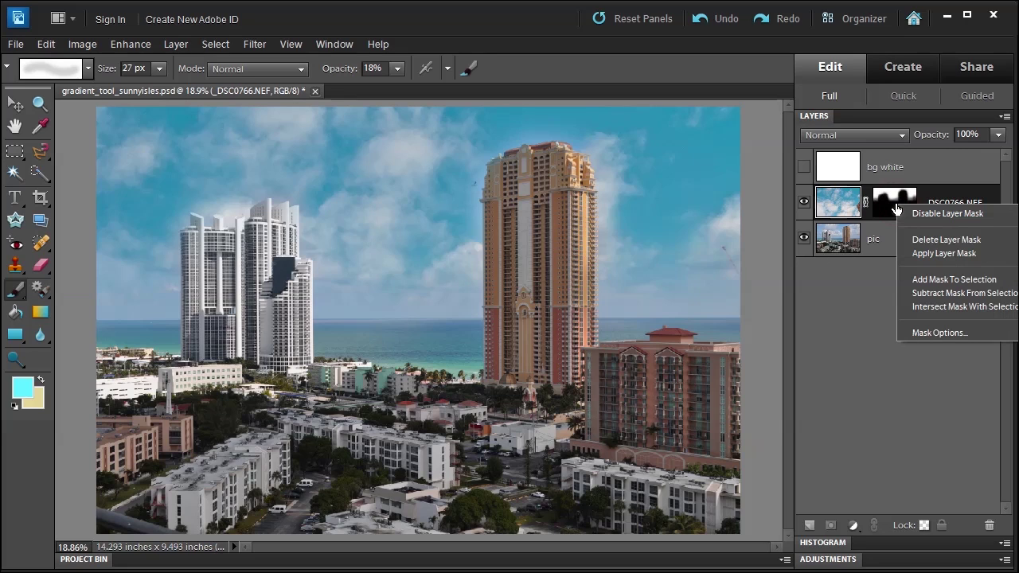
pyautogui.click(927, 242)
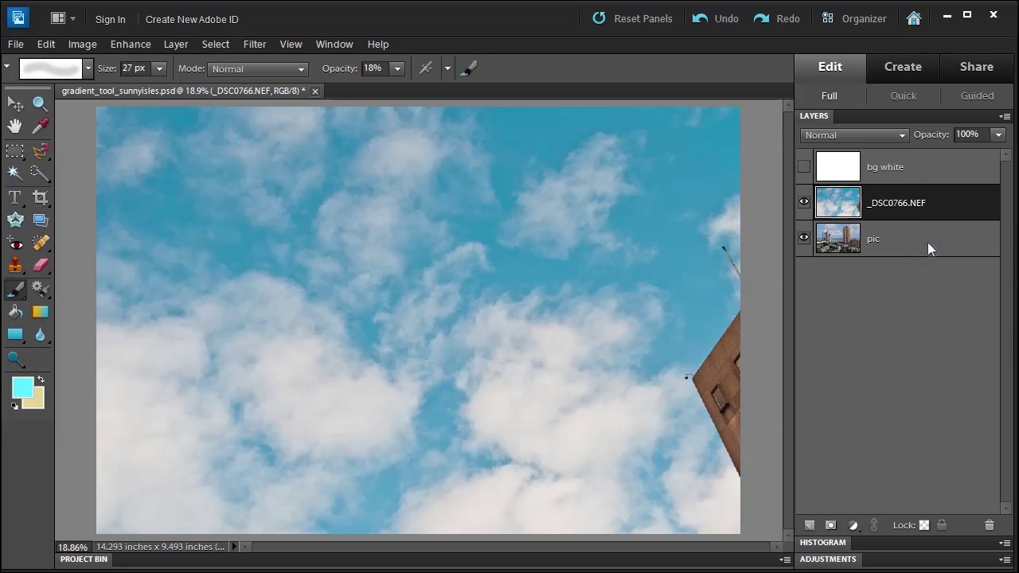
pyautogui.click(804, 204)
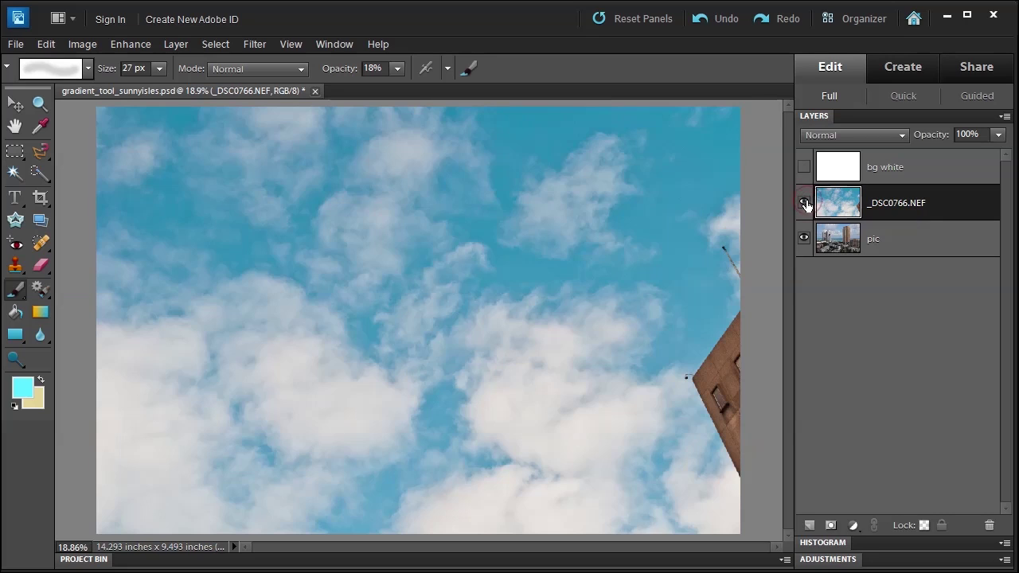
pyautogui.click(804, 204)
# Move the sky layer up and stretch it to 110.9% × 136.5%, pushing the right building off-canvas.
pyautogui.press('v')
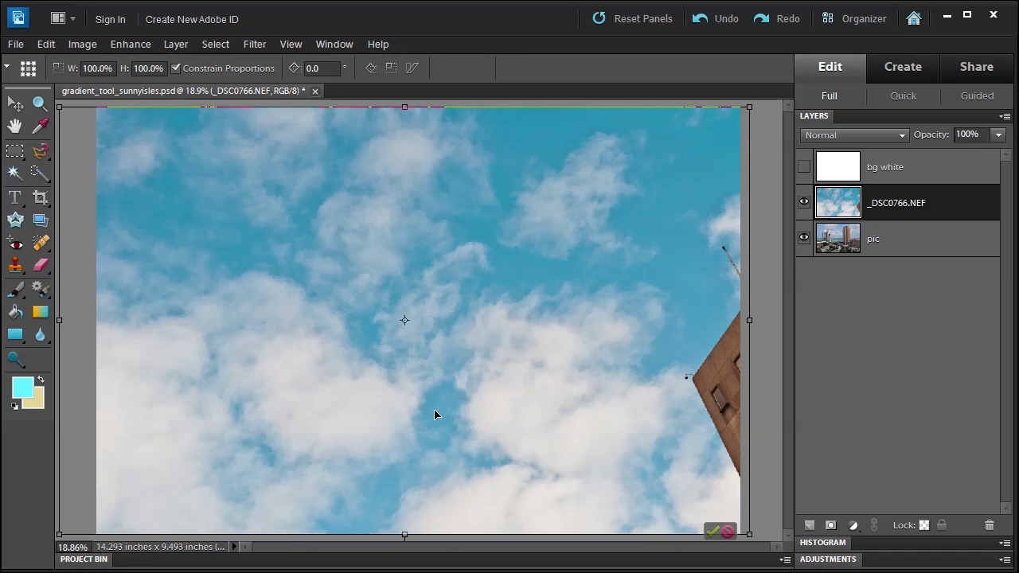
pyautogui.moveTo(434, 413); pyautogui.dragTo(421, 216)
pyautogui.moveTo(395, 335); pyautogui.dragTo(394, 491)
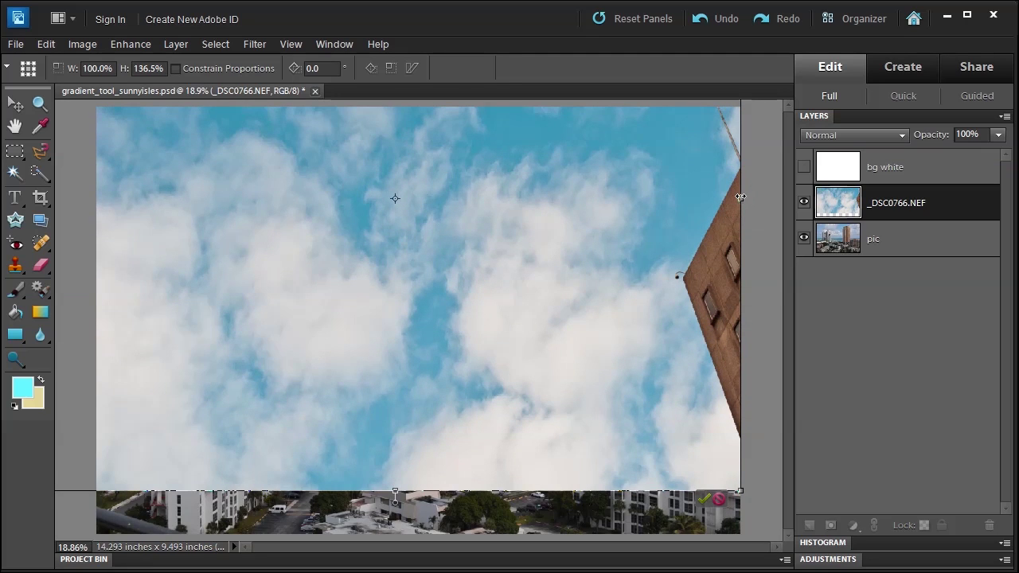
pyautogui.moveTo(741, 198); pyautogui.dragTo(810, 198)
pyautogui.moveTo(457, 315); pyautogui.dragTo(437, 215)
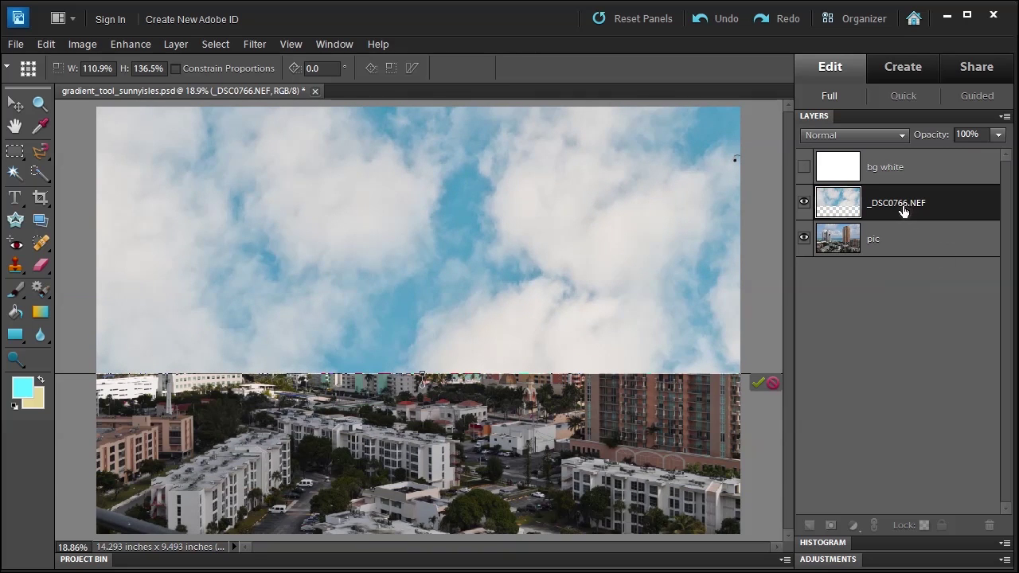
# Commit the sky resize, add a layer mask, and select the Default set's Black, White gradient.
pyautogui.press('b')
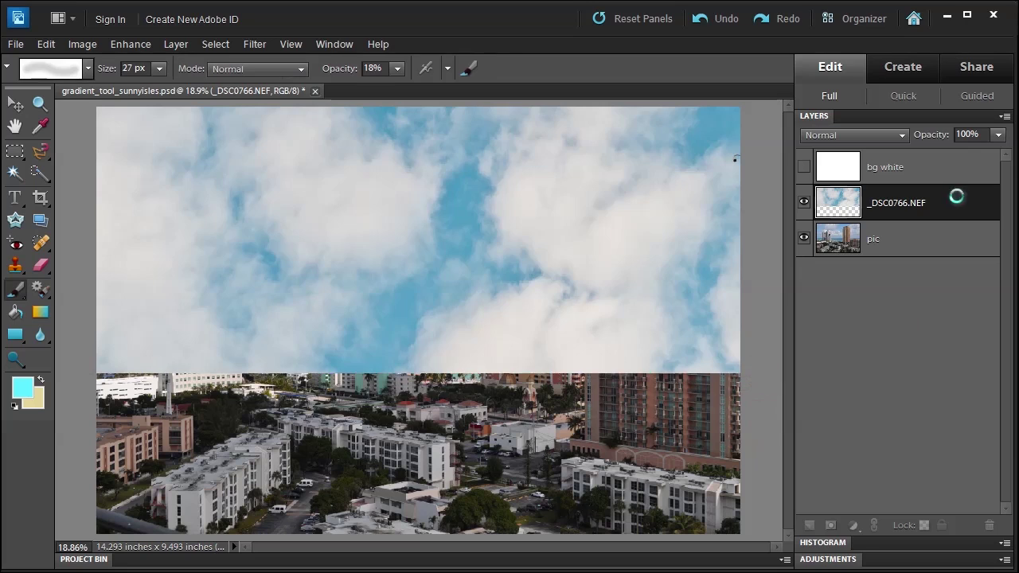
pyautogui.click(830, 525)
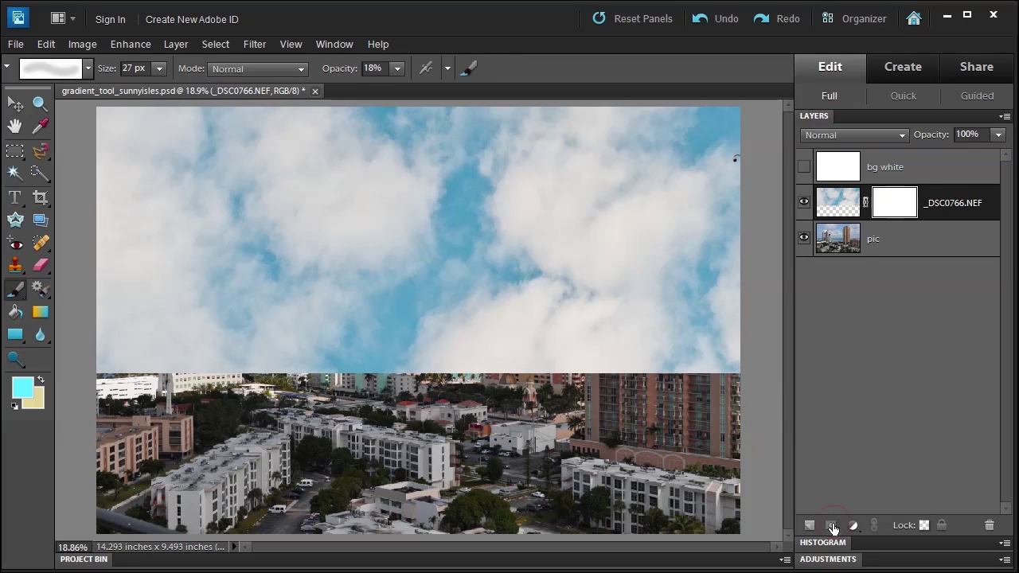
pyautogui.click(39, 312)
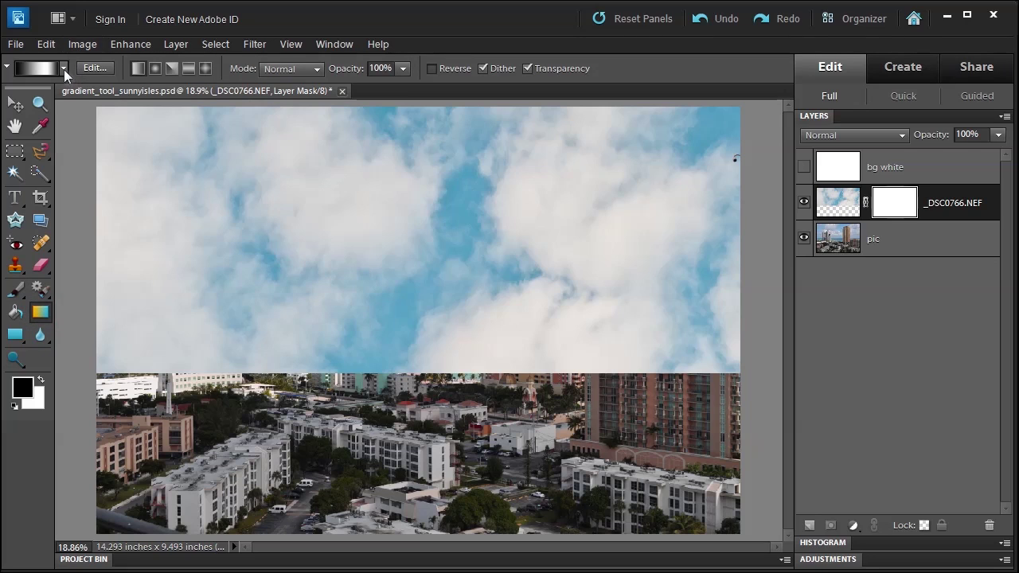
pyautogui.click(64, 69)
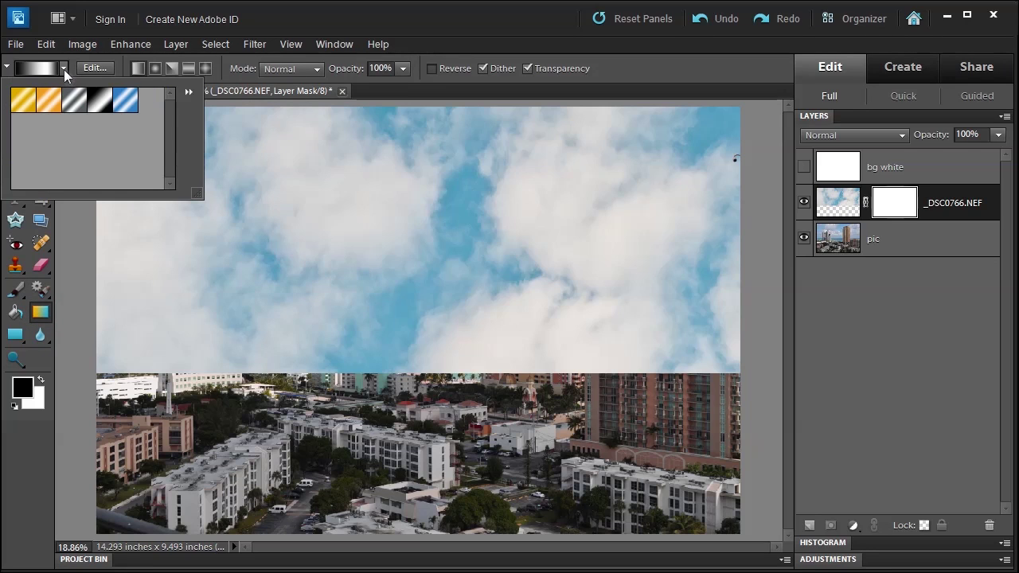
pyautogui.click(190, 93)
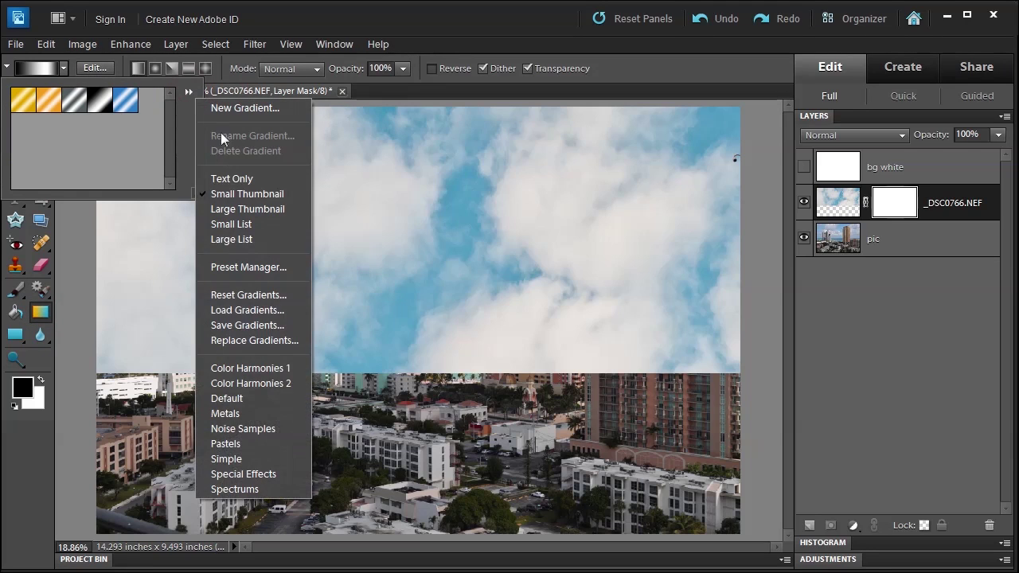
pyautogui.click(239, 403)
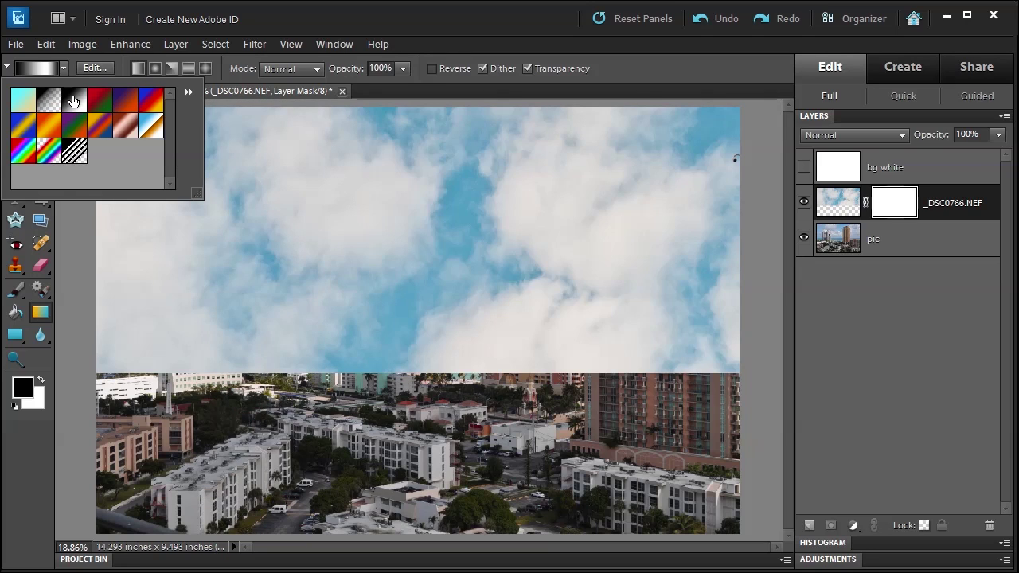
pyautogui.click(74, 101)
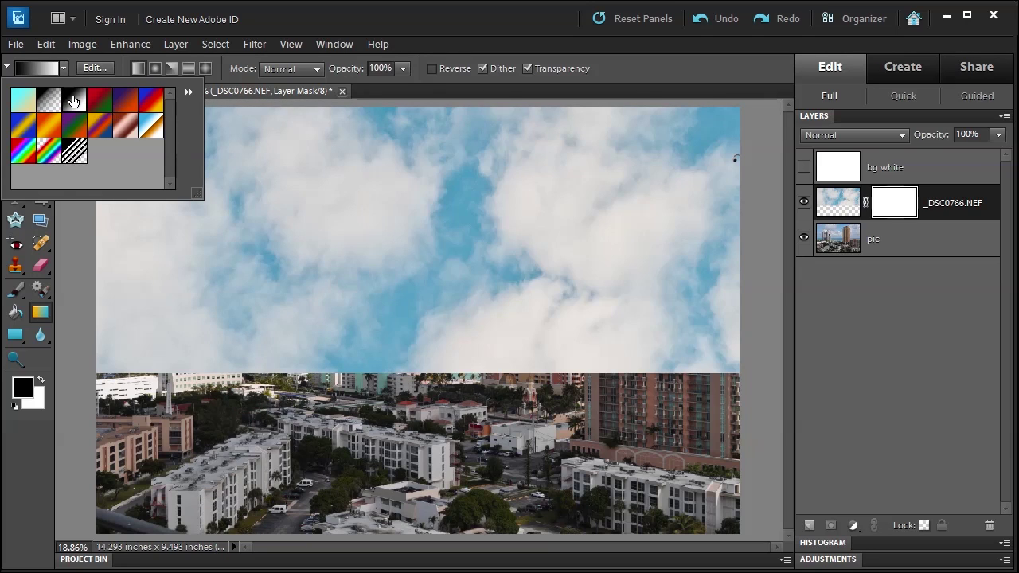
pyautogui.doubleClick(74, 101)
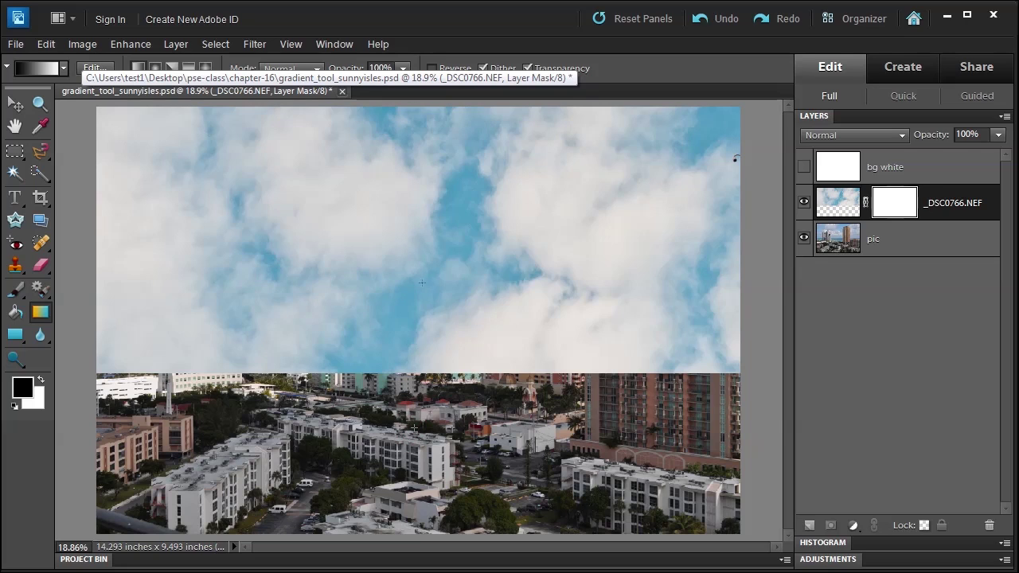
# Draw a black-to-white gradient on the sky mask from the rooftops up to the horizon.
pyautogui.moveTo(413, 380); pyautogui.dragTo(415, 284)
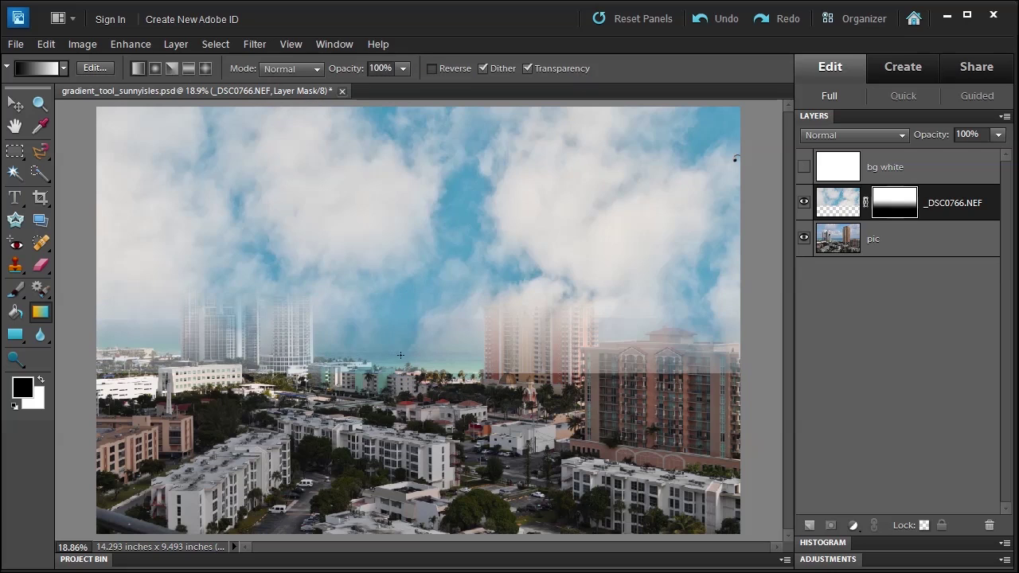
pyautogui.moveTo(407, 376); pyautogui.dragTo(404, 291)
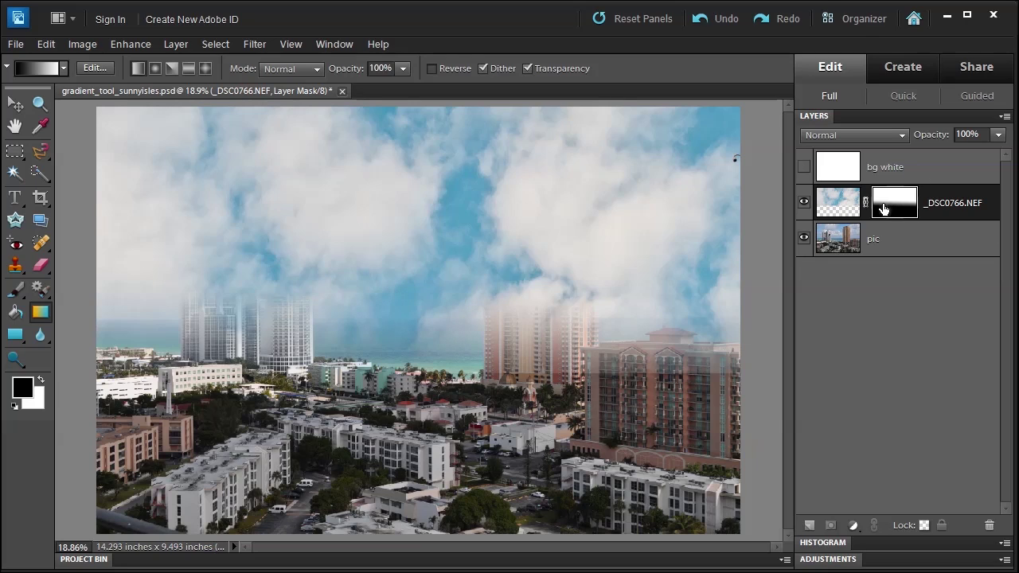
# With a 400 px, 100% opacity brush, paint the clouds off the horizon and sea on the mask.
pyautogui.click(15, 293)
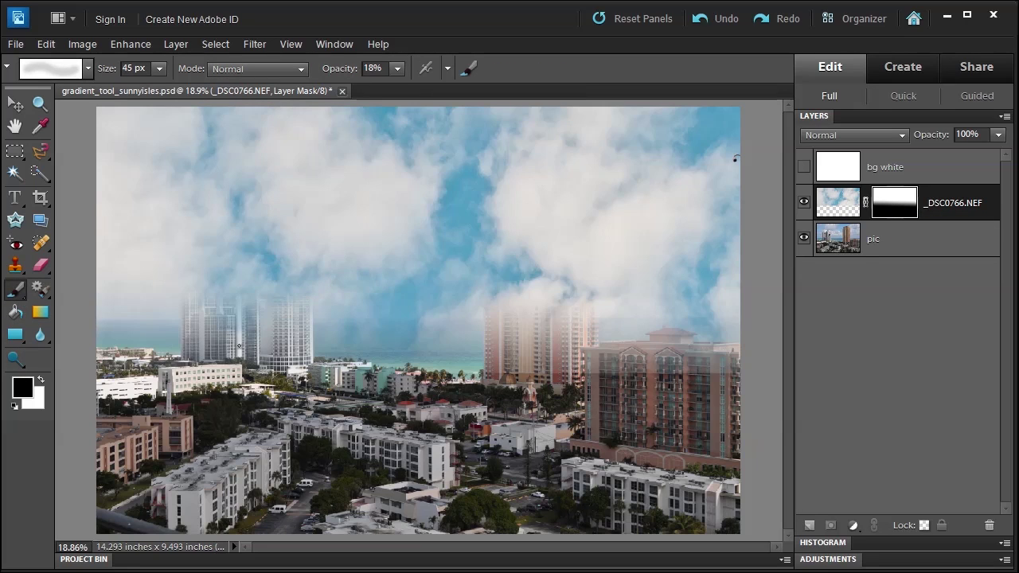
pyautogui.press(']')
pyautogui.press(']')
pyautogui.press(']')
pyautogui.press(']')
pyautogui.press(']')
pyautogui.moveTo(337, 69); pyautogui.dragTo(417, 71)
pyautogui.hotkey('shift', ']')
pyautogui.hotkey('shift', ']')
pyautogui.hotkey('shift', ']')
pyautogui.hotkey('shift', ']')
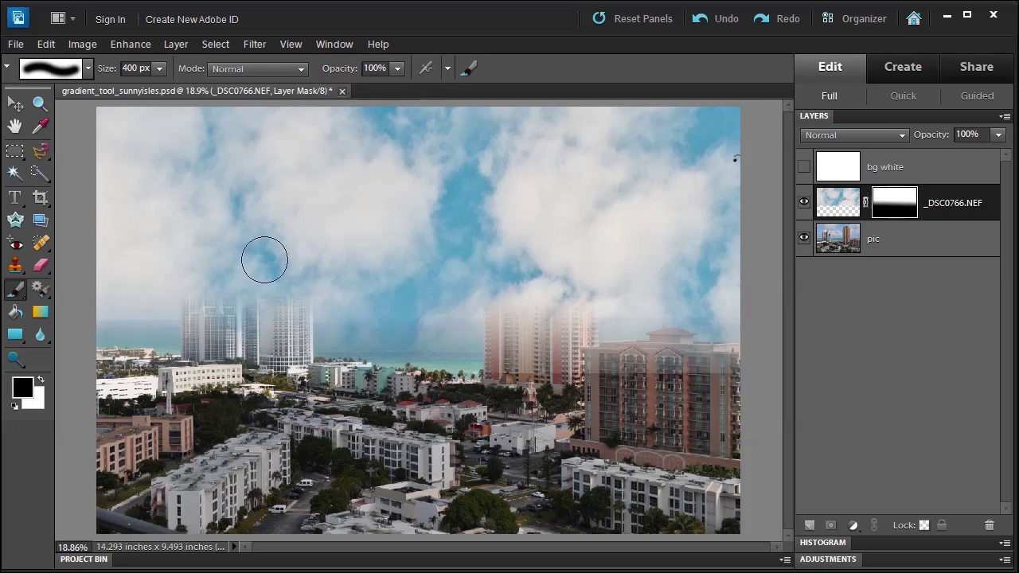
pyautogui.moveTo(114, 342); pyautogui.dragTo(756, 346)
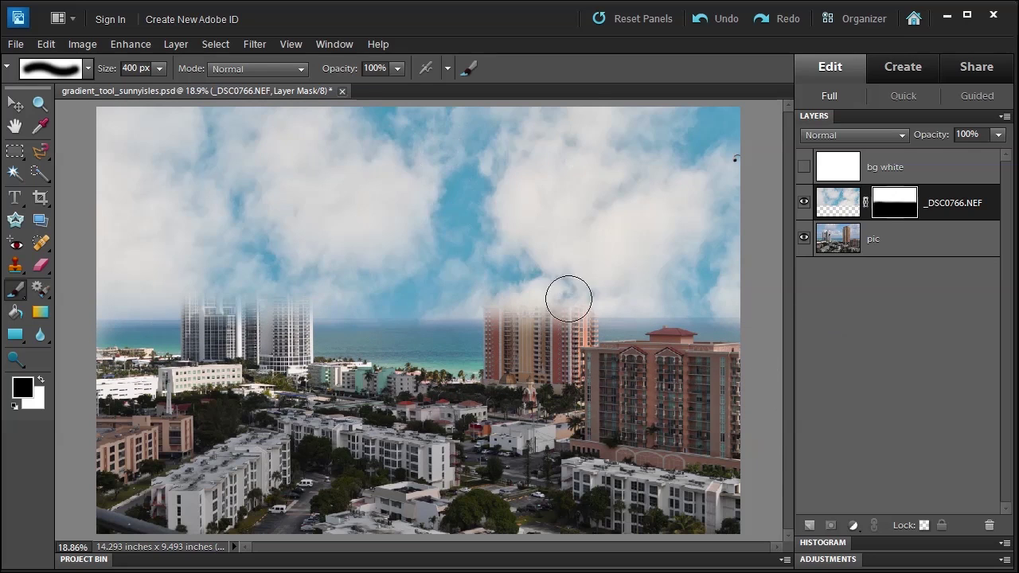
# Set the sky layer to 87% opacity and paint out the central tower and left pair of towers.
pyautogui.moveTo(937, 140); pyautogui.dragTo(923, 141)
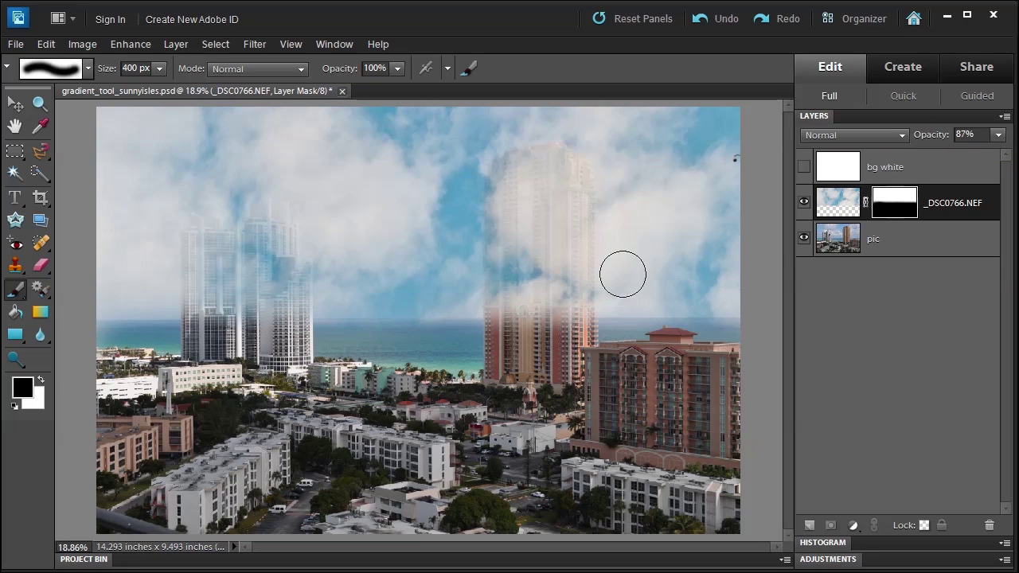
pyautogui.moveTo(521, 178)
pyautogui.mouseDown()
pyautogui.moveTo(527, 278)
pyautogui.moveTo(568, 273)
pyautogui.moveTo(565, 194)
pyautogui.moveTo(518, 179)
pyautogui.moveTo(509, 311)
pyautogui.moveTo(573, 319)
pyautogui.moveTo(567, 179)
pyautogui.mouseUp()
pyautogui.moveTo(209, 243)
pyautogui.mouseDown()
pyautogui.moveTo(225, 321)
pyautogui.moveTo(263, 327)
pyautogui.moveTo(283, 300)
pyautogui.moveTo(280, 242)
pyautogui.moveTo(241, 262)
pyautogui.moveTo(258, 302)
pyautogui.moveTo(265, 280)
pyautogui.moveTo(270, 367)
pyautogui.moveTo(235, 337)
pyautogui.moveTo(208, 256)
pyautogui.moveTo(207, 323)
pyautogui.moveTo(229, 312)
pyautogui.moveTo(203, 282)
pyautogui.moveTo(193, 243)
pyautogui.moveTo(192, 335)
pyautogui.moveTo(204, 232)
pyautogui.moveTo(248, 239)
pyautogui.moveTo(264, 215)
pyautogui.moveTo(291, 218)
pyautogui.moveTo(304, 360)
pyautogui.mouseUp()
pyautogui.press('[')
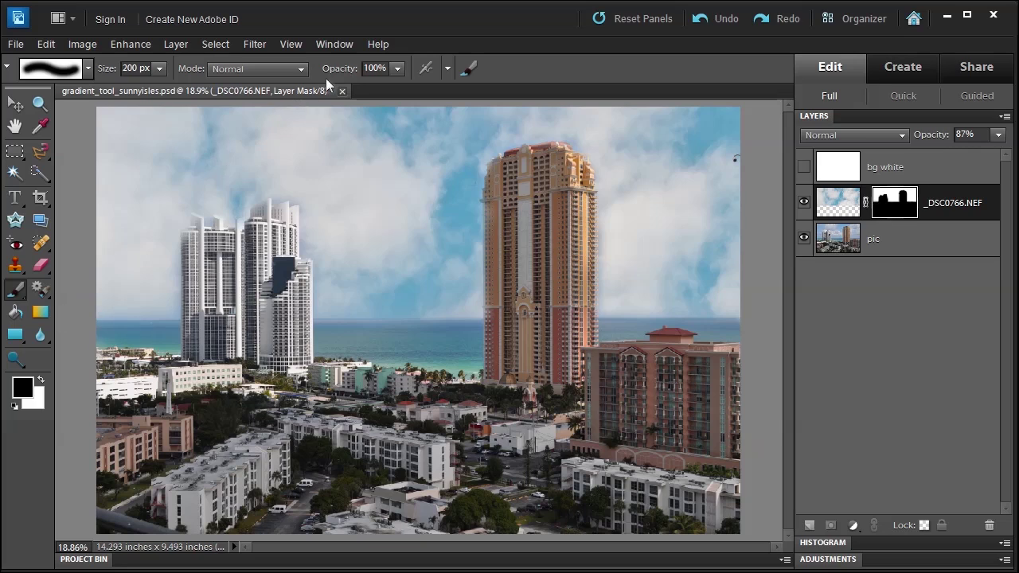
# Lower the brush opacity to 21% and enlarge it to 800 px for soft edge painting.
pyautogui.moveTo(336, 74); pyautogui.dragTo(273, 84)
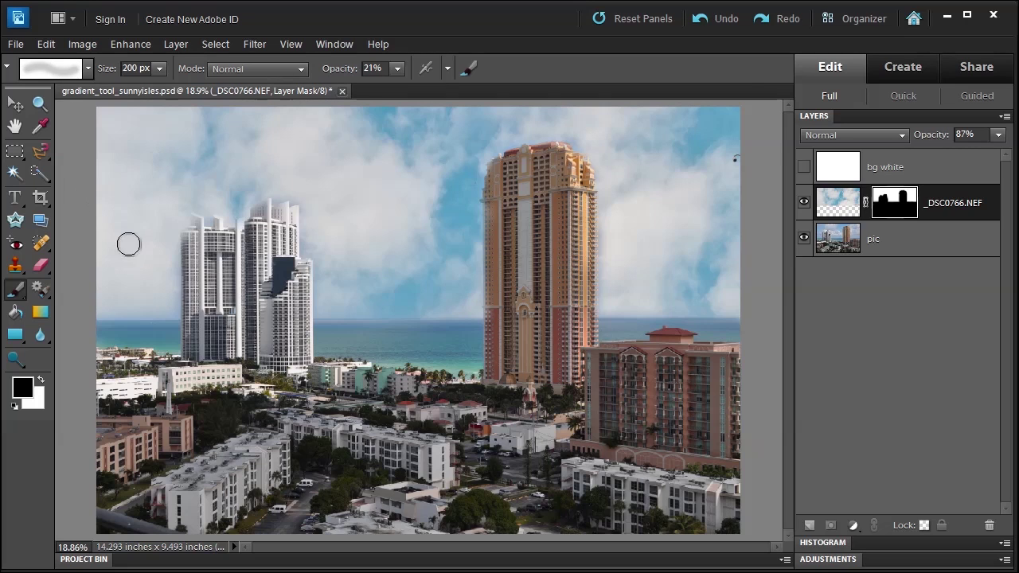
pyautogui.press(']')
pyautogui.press(']')
pyautogui.press(']')
pyautogui.press(']')
pyautogui.press(']')
pyautogui.press(']')
pyautogui.press(']')
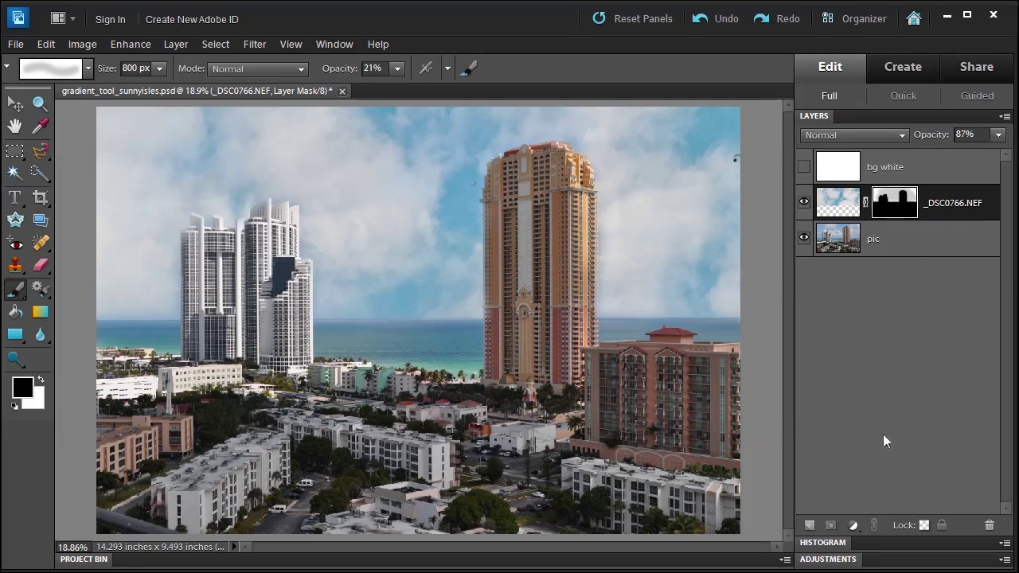
# Add a Gradient Fill layer with a cyan Linear gradient above the sky layer.
pyautogui.click(851, 528)
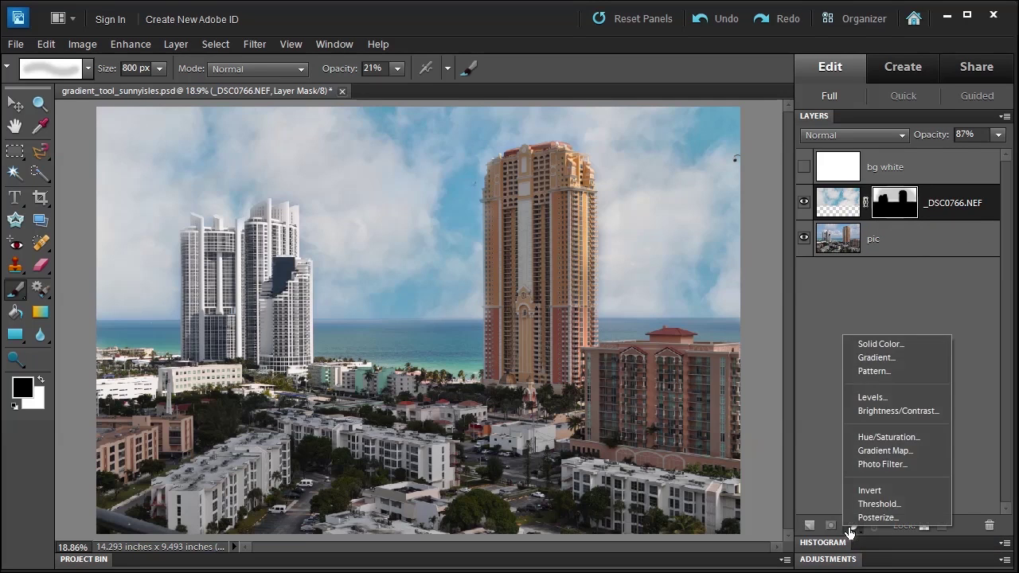
pyautogui.click(860, 359)
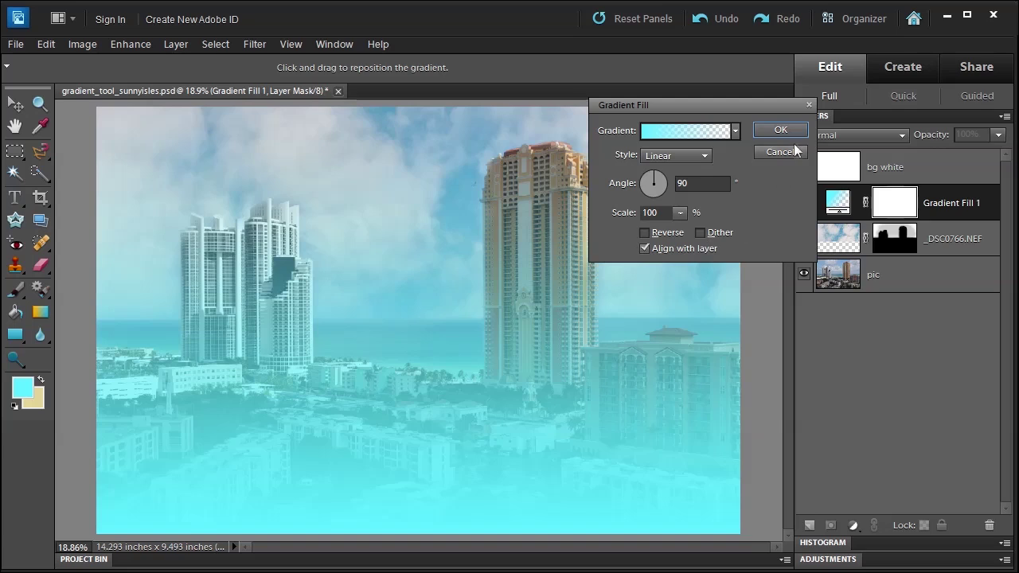
pyautogui.click(736, 130)
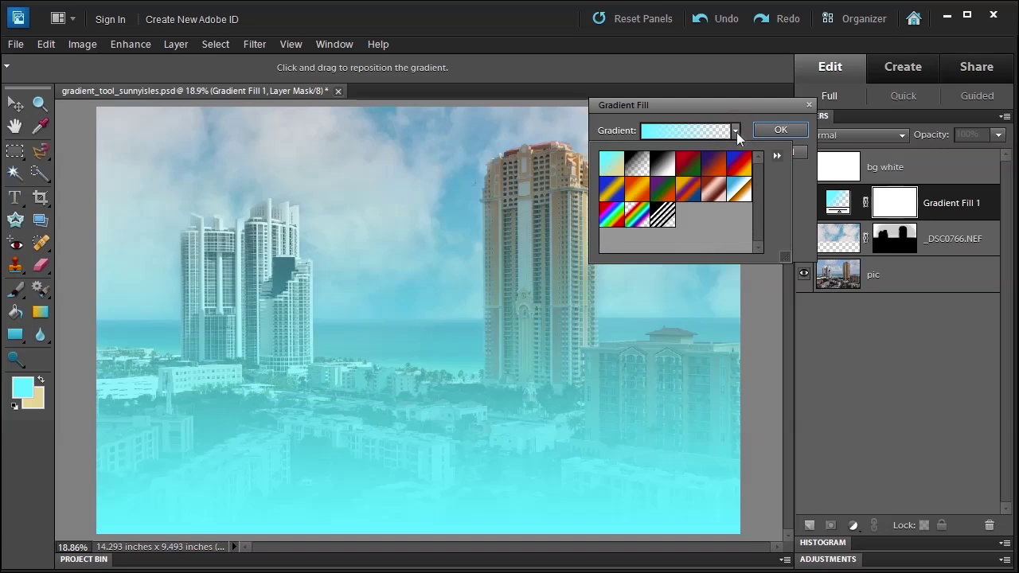
pyautogui.click(742, 121)
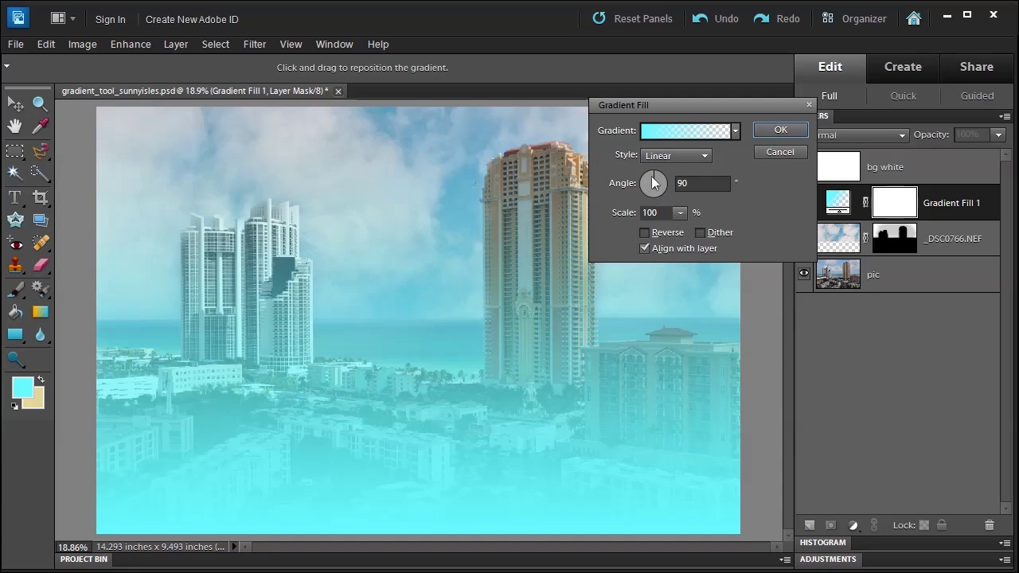
pyautogui.click(667, 155)
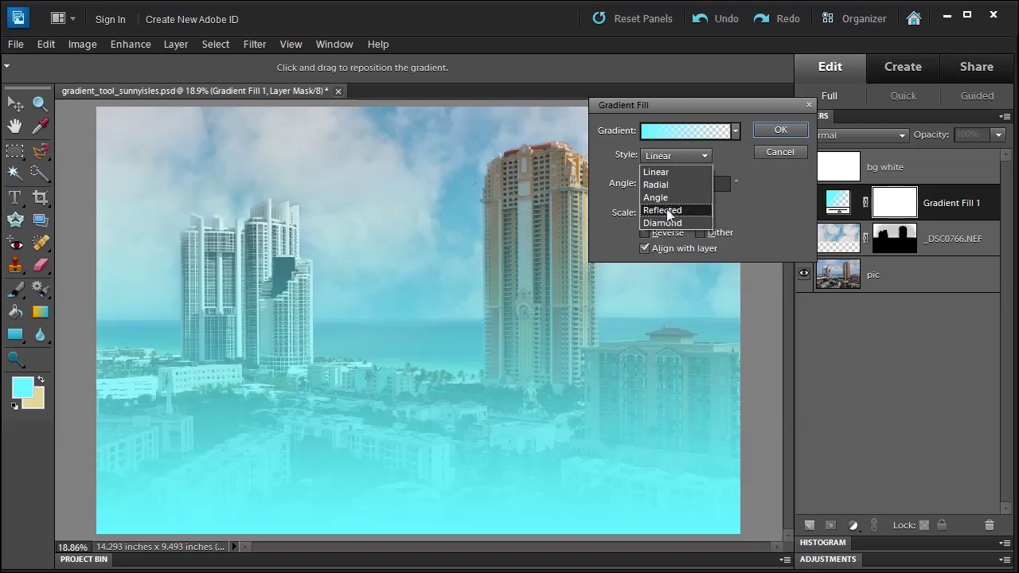
pyautogui.click(760, 199)
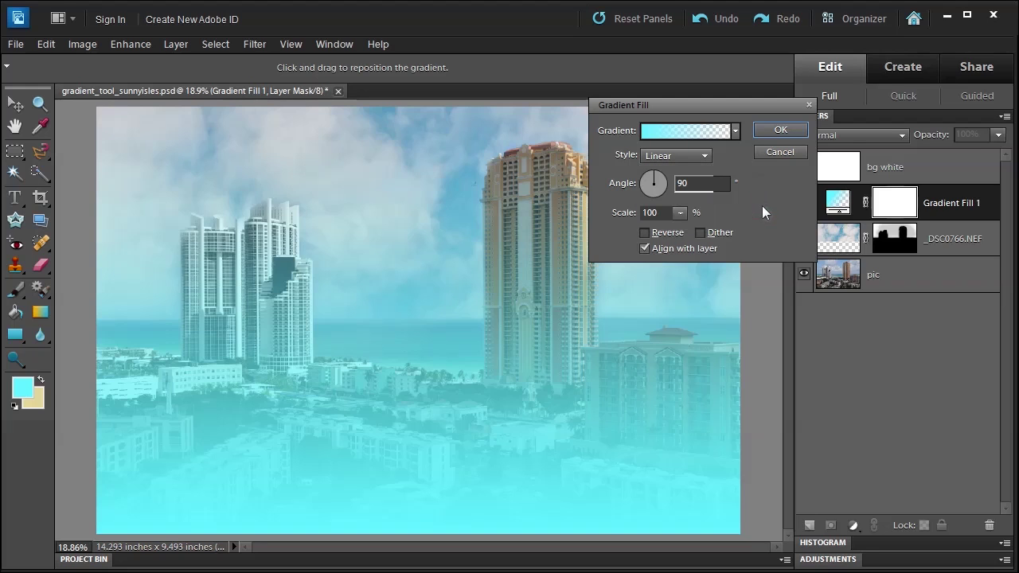
# Cancel the Gradient Fill dialog to restore the cloudy-sky city composite without Gradient Fill 1.
pyautogui.click(769, 152)
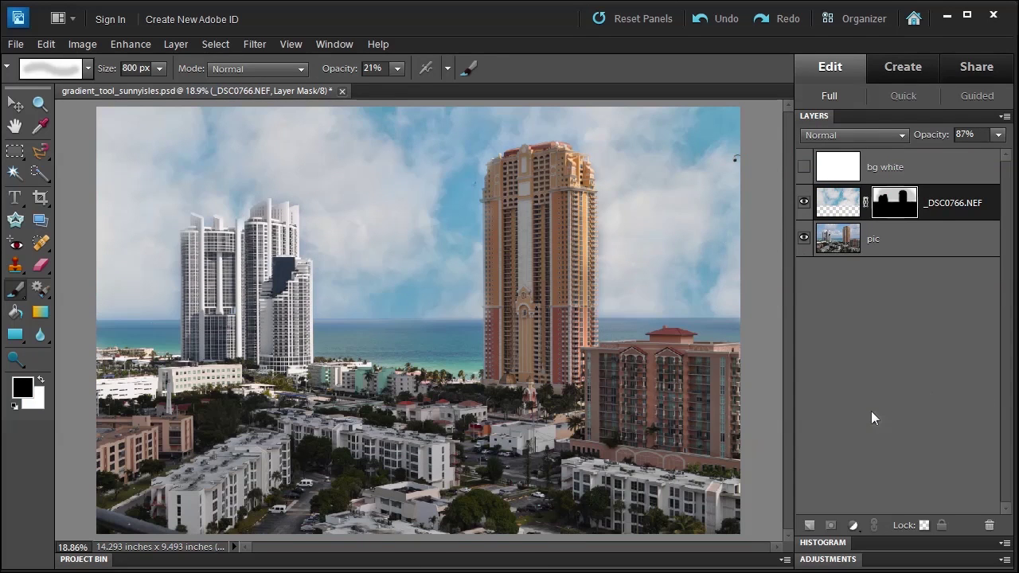